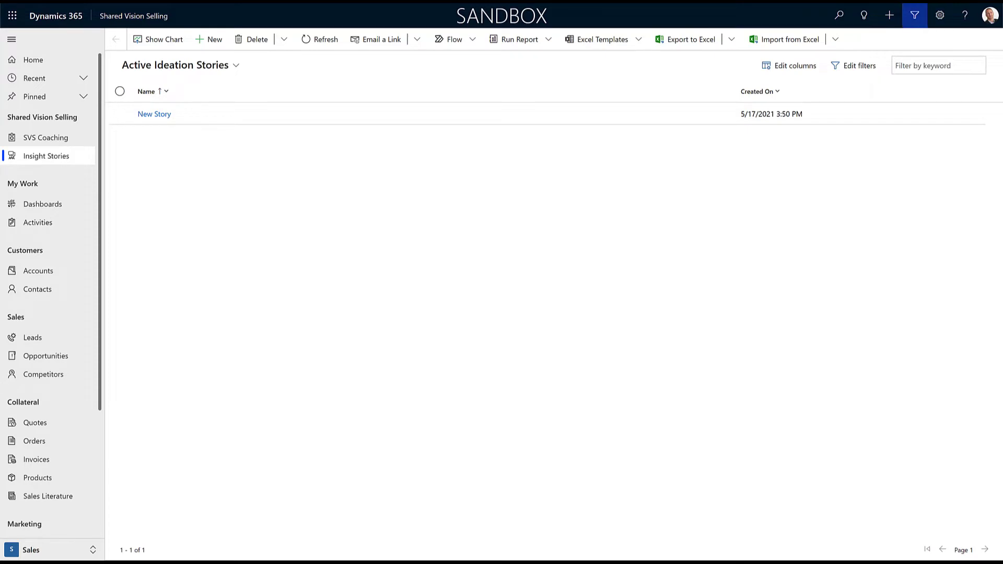
View the list of tables available for an advanced search, and close it
{"action": "left_click", "coordinate": [915, 15]}
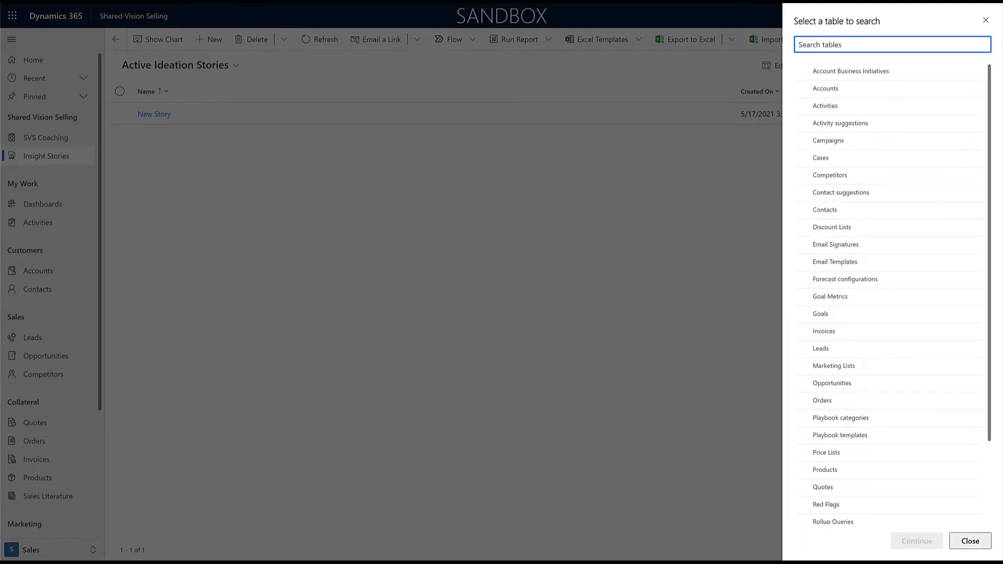
{"action": "left_click", "coordinate": [970, 541]}
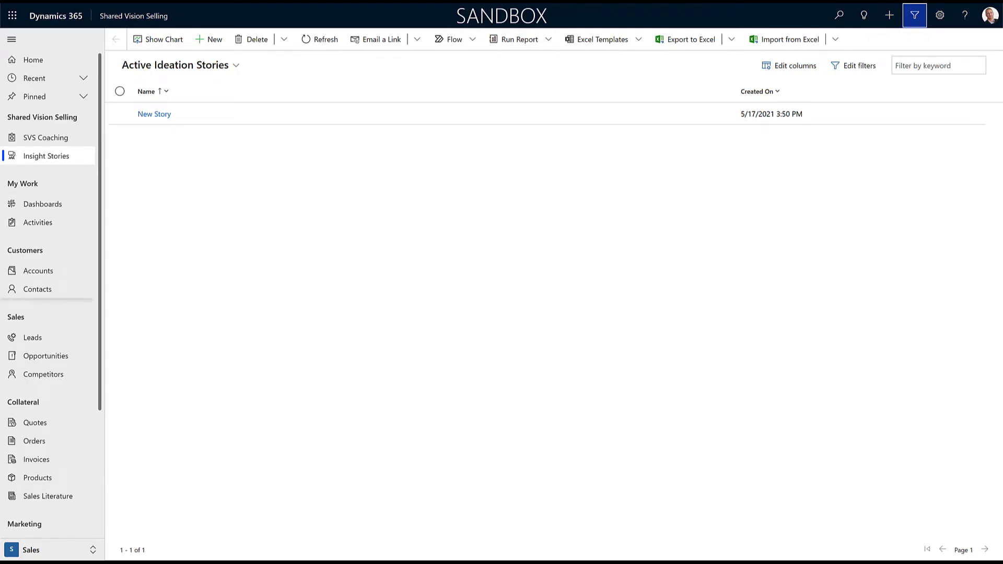
In the Accounts list, remove the Owner condition from the My Active Accounts filters and apply the change
{"action": "left_click", "coordinate": [38, 271]}
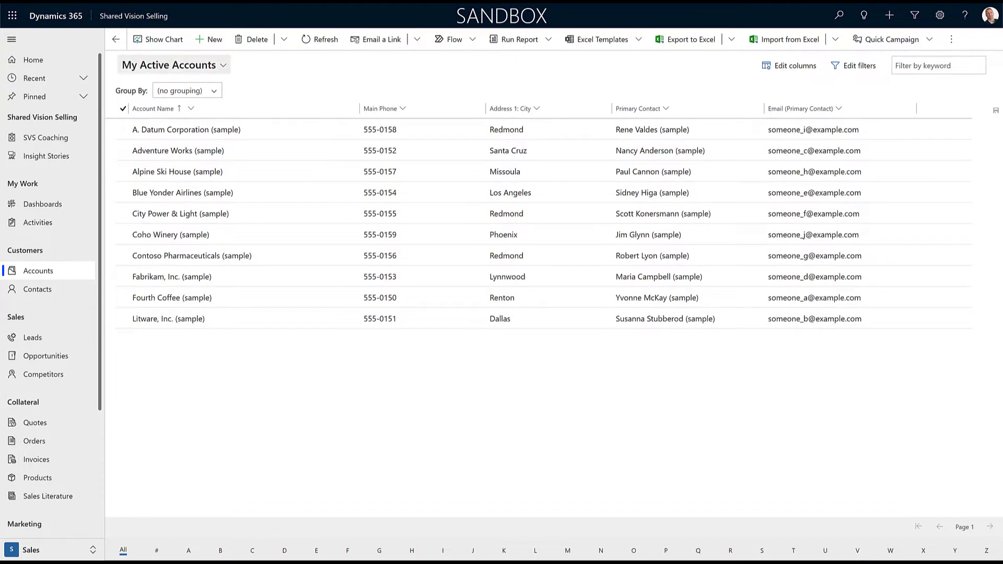
{"action": "left_click", "coordinate": [169, 65]}
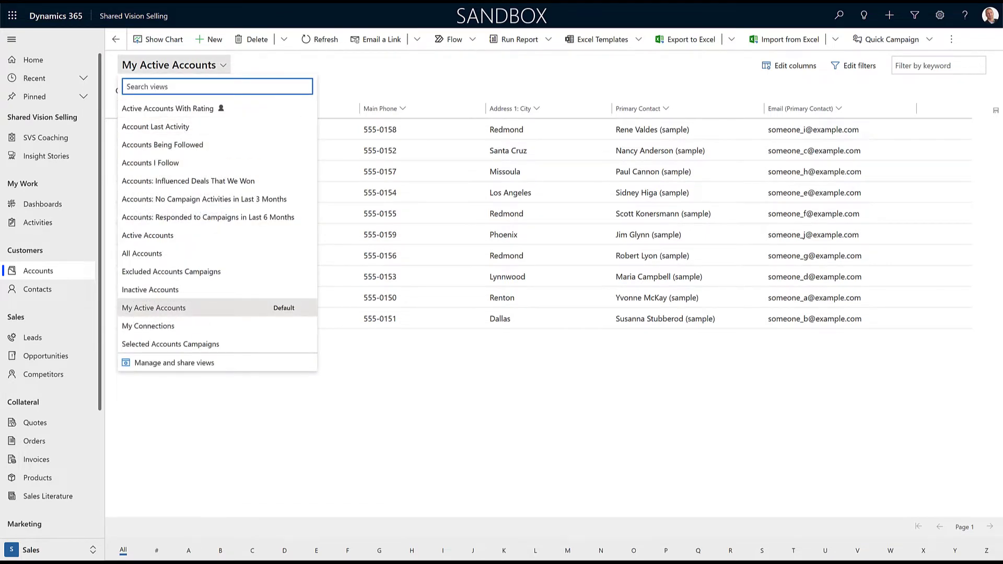
{"action": "key", "text": "Escape"}
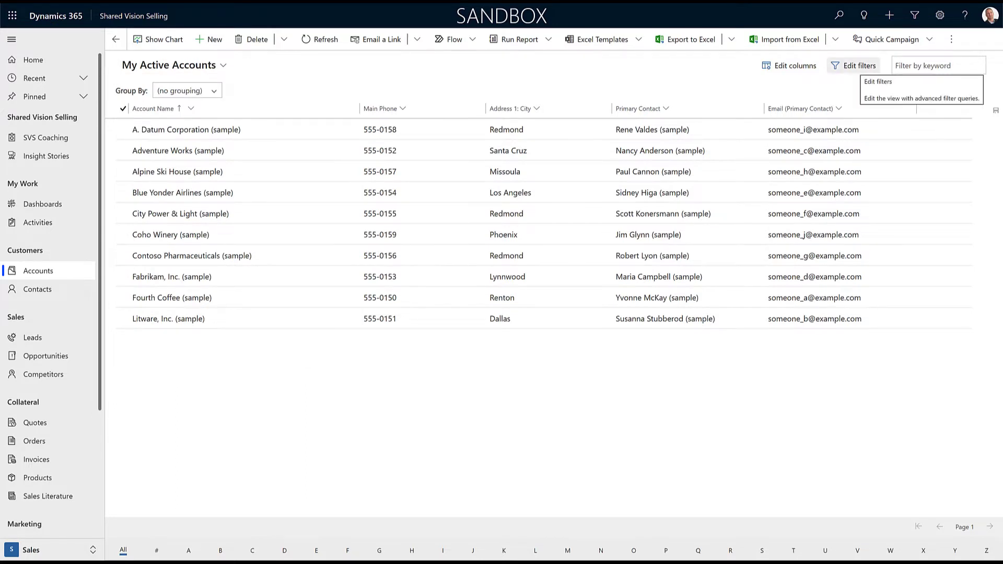
{"action": "left_click", "coordinate": [853, 66]}
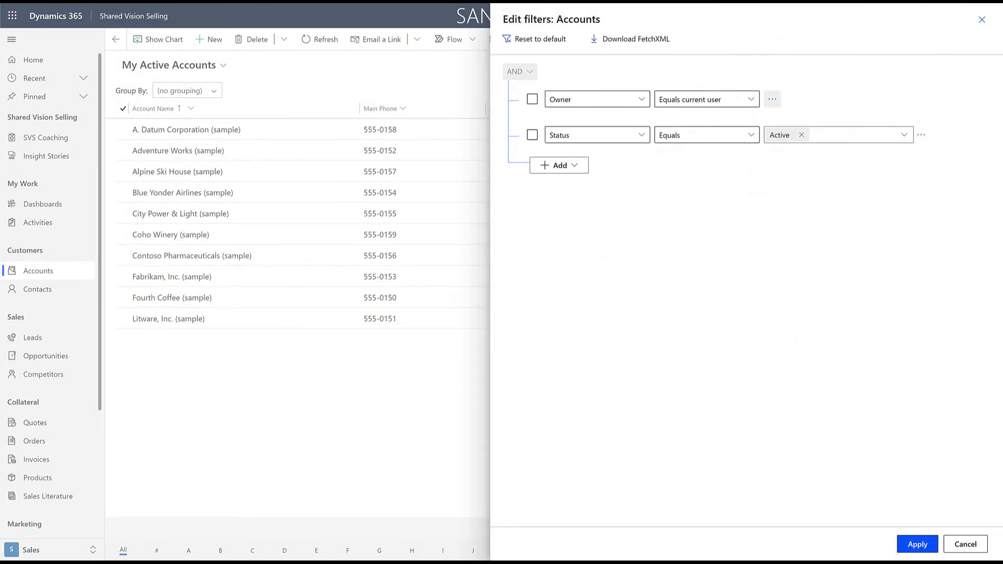
{"action": "left_click", "coordinate": [772, 99]}
{"action": "left_click", "coordinate": [789, 99]}
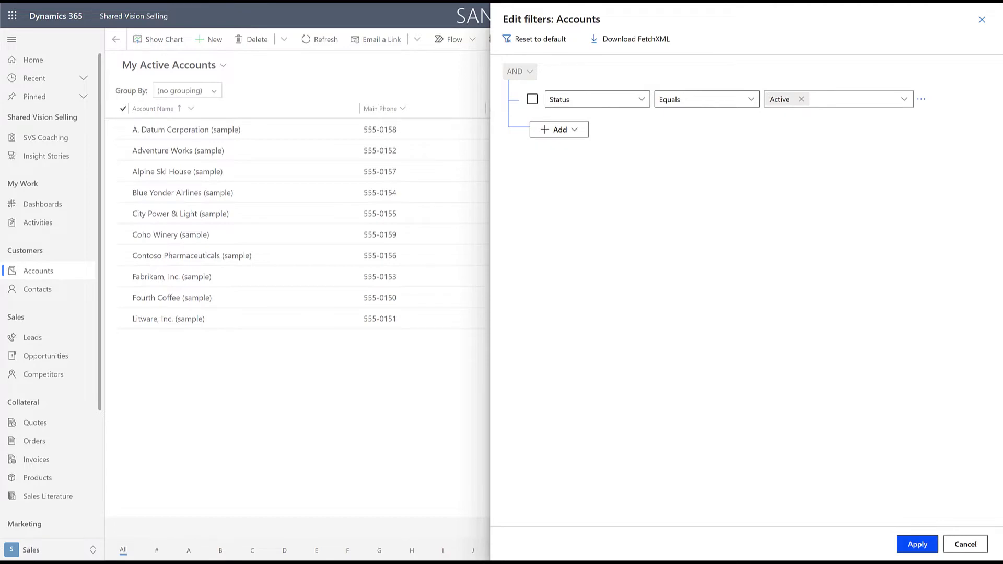
{"action": "left_click", "coordinate": [917, 544]}
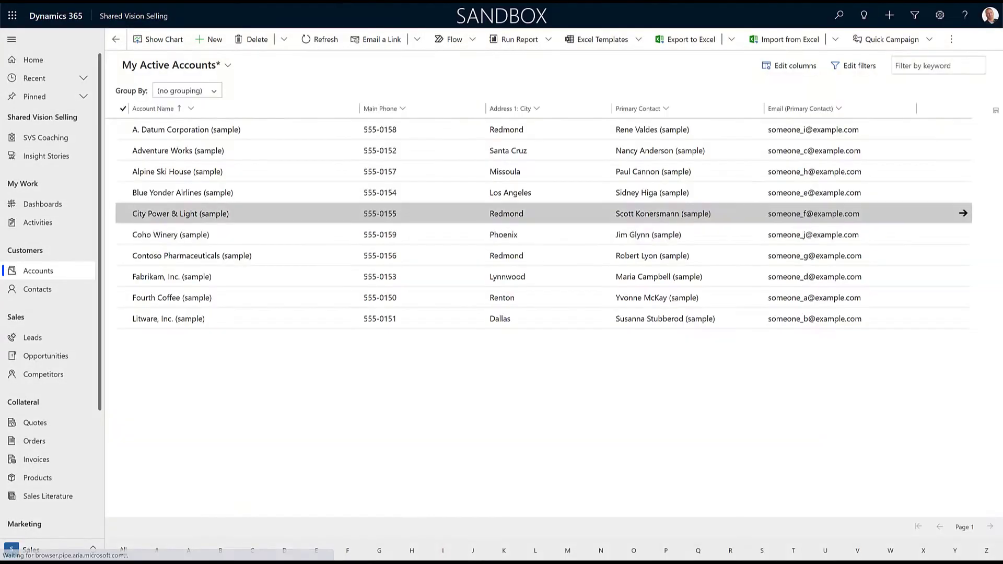
Add the Account Rating column to the accounts view and move it in front of Account Name
{"action": "left_click", "coordinate": [790, 66]}
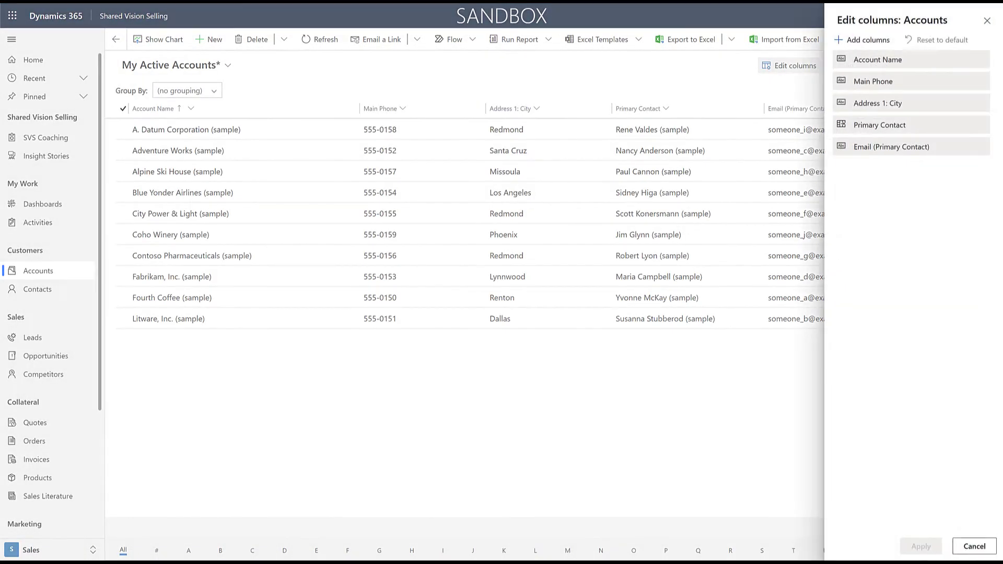
{"action": "left_click", "coordinate": [863, 39]}
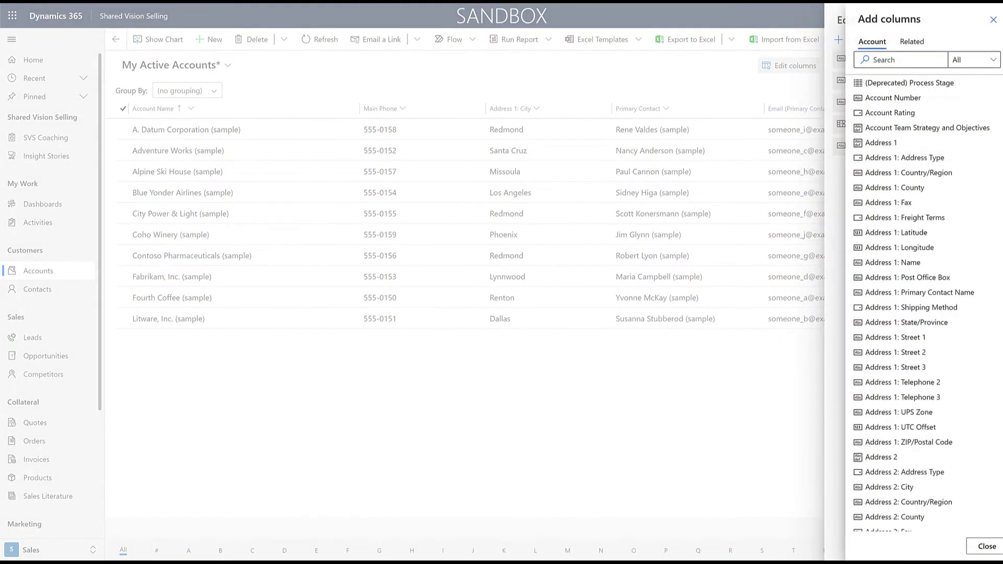
{"action": "left_click", "coordinate": [869, 112]}
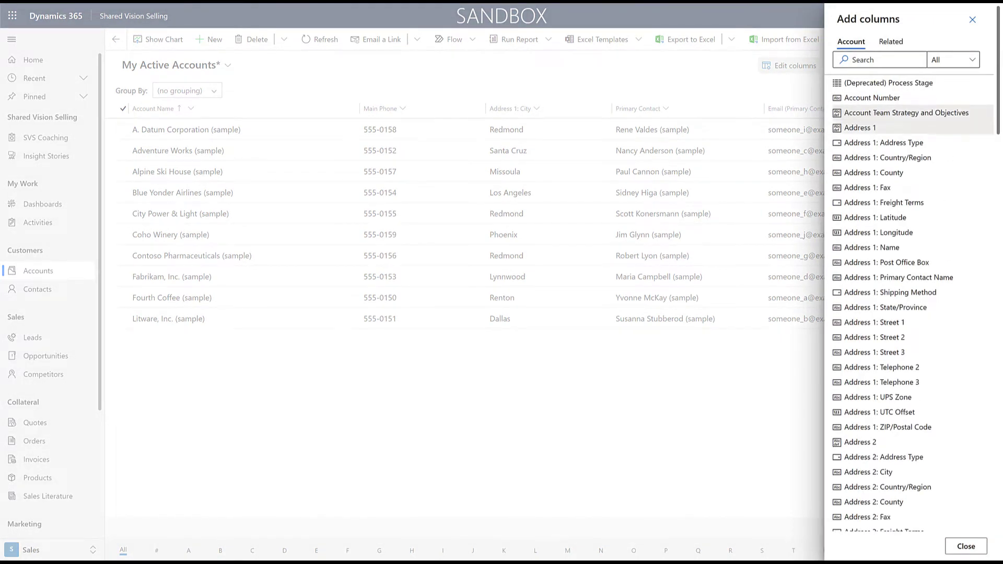
{"action": "left_click", "coordinate": [966, 546]}
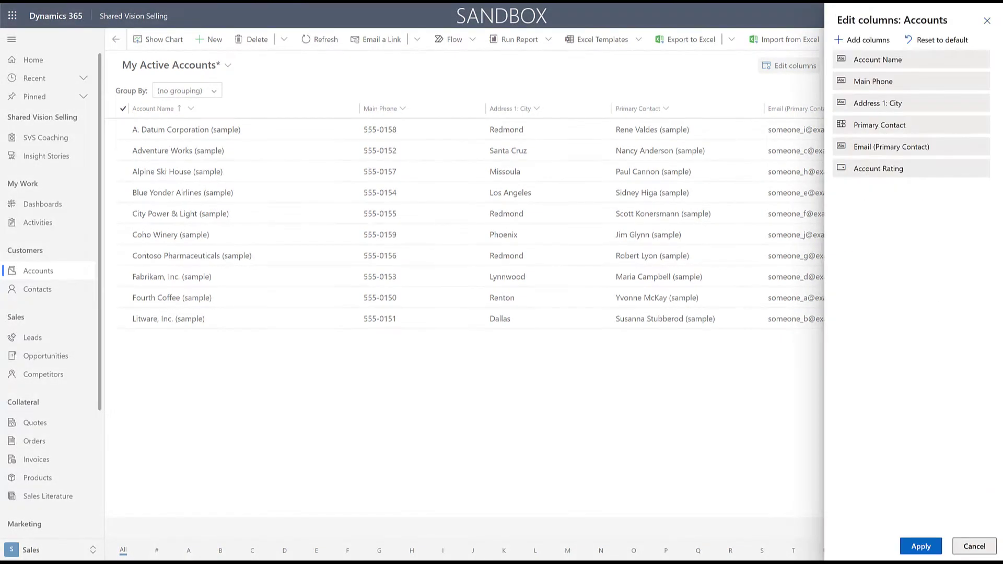
{"action": "left_click", "coordinate": [920, 546]}
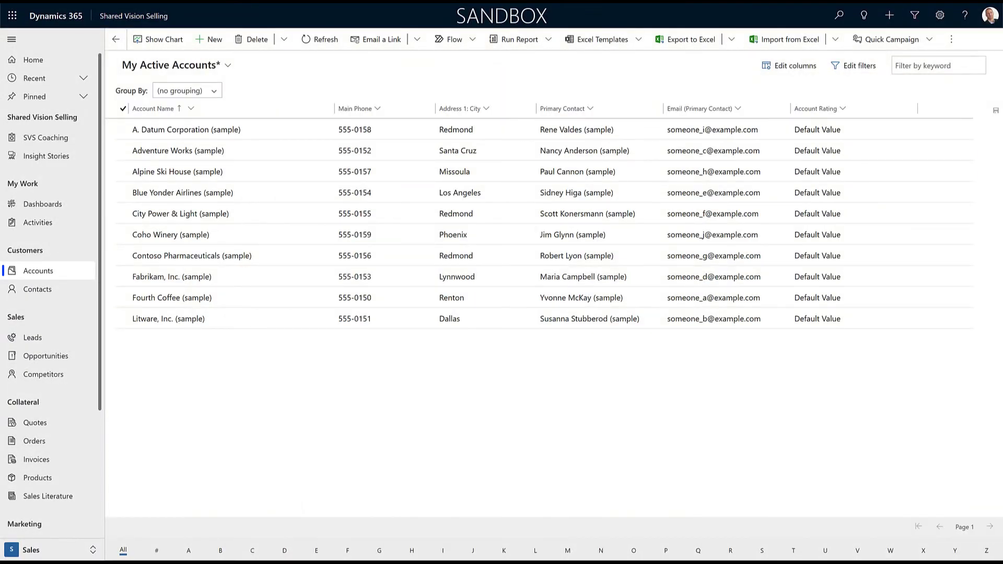
{"action": "mouse_move", "coordinate": [816, 108]}
{"action": "left_mouse_down"}
{"action": "mouse_move", "coordinate": [596, 130]}
{"action": "mouse_move", "coordinate": [157, 129]}
{"action": "mouse_move", "coordinate": [128, 113]}
{"action": "left_mouse_up"}
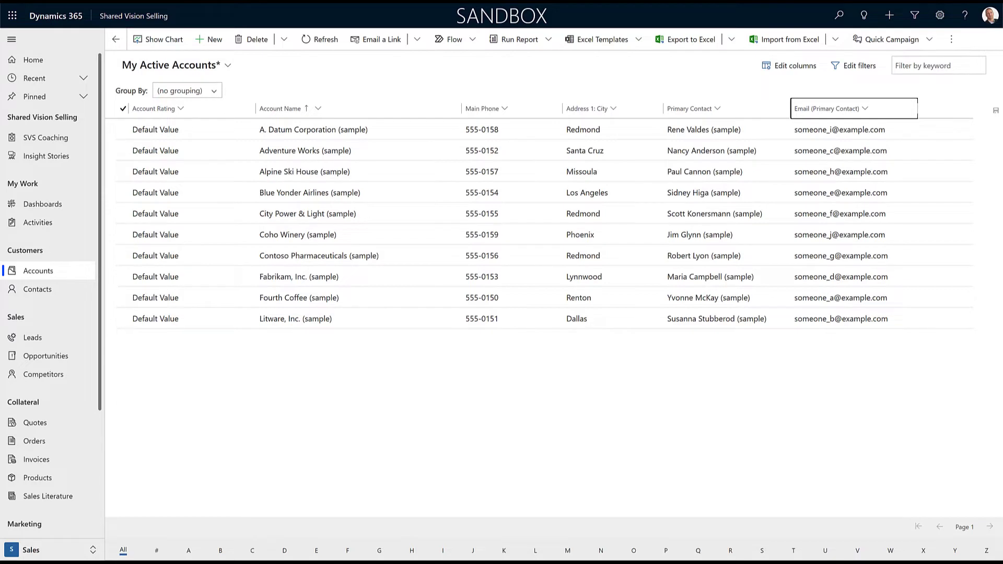
Save the modified accounts view as a new view named "Active Accounts with Rating"
{"action": "left_click", "coordinate": [171, 65]}
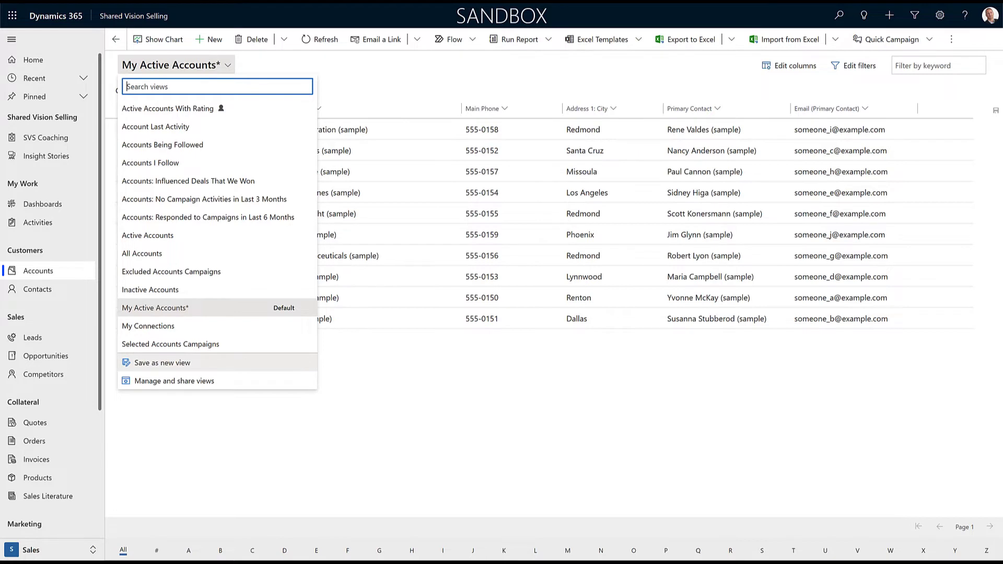
{"action": "left_click", "coordinate": [162, 363]}
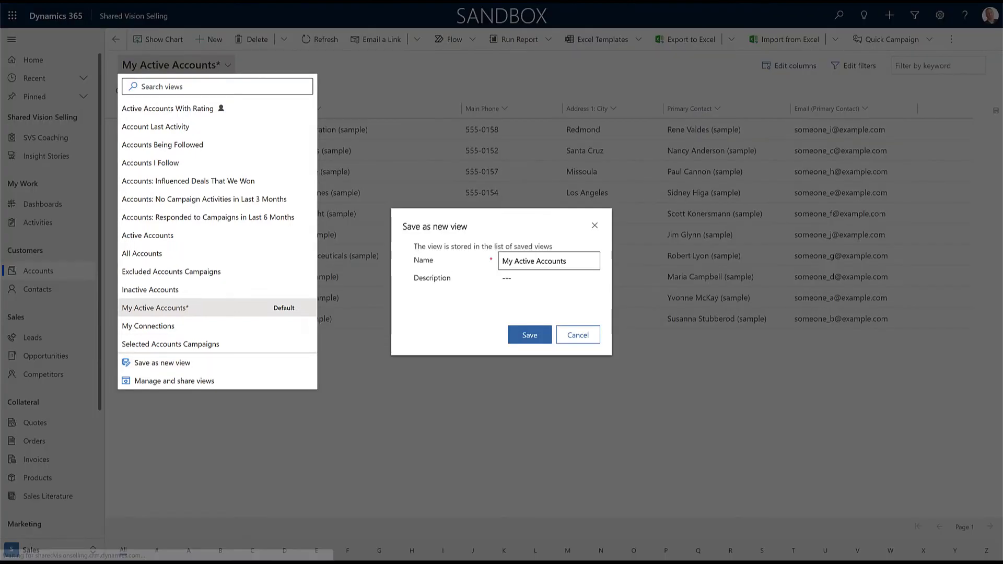
{"action": "double_click", "coordinate": [507, 261]}
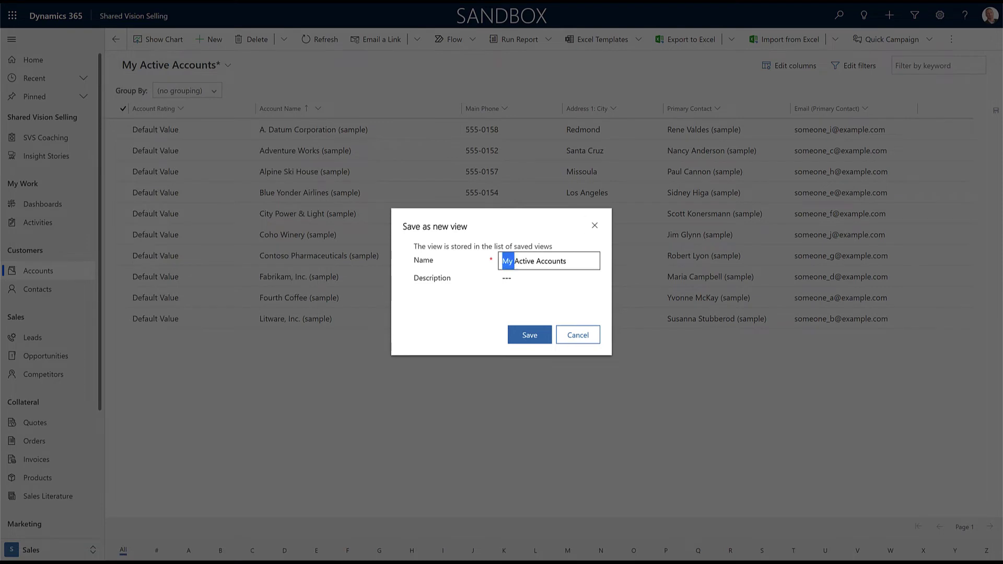
{"action": "key", "text": "BackSpace"}
{"action": "type", "text": "with Rating"}
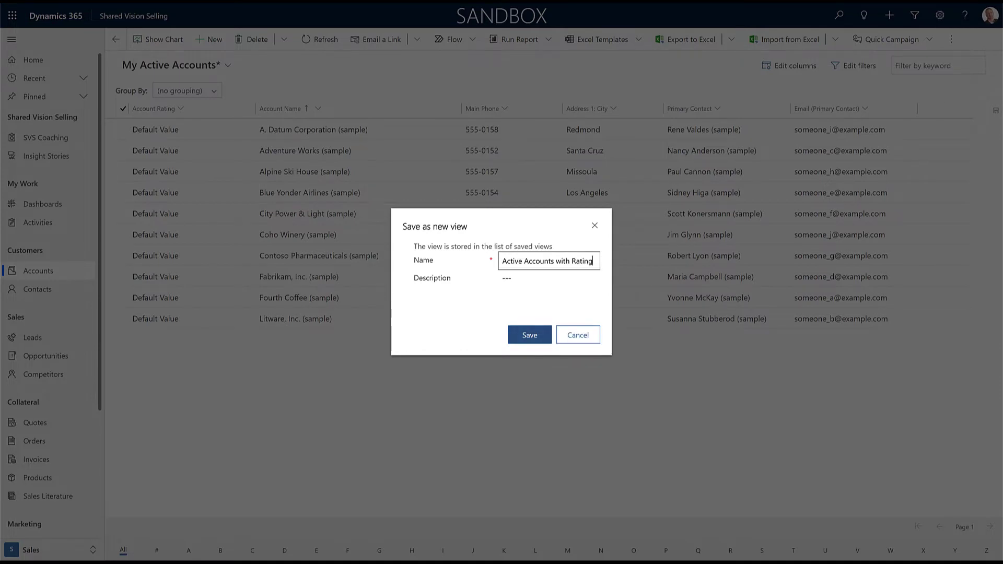
{"action": "key", "text": "Tab"}
{"action": "key", "text": "Return"}
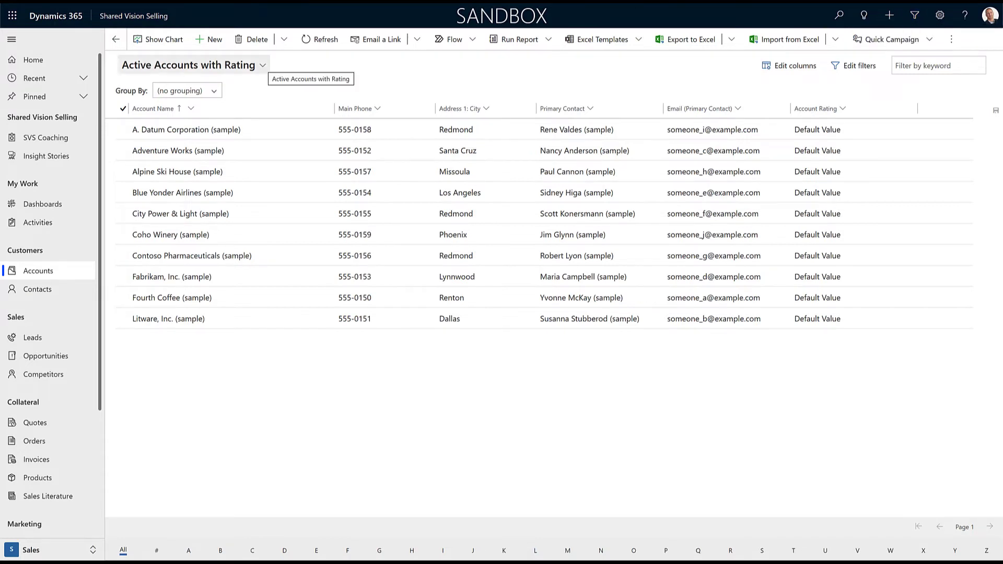
Delete the newly saved personal view "Active Accounts with Rating" from the managed account views
{"action": "left_click", "coordinate": [261, 66]}
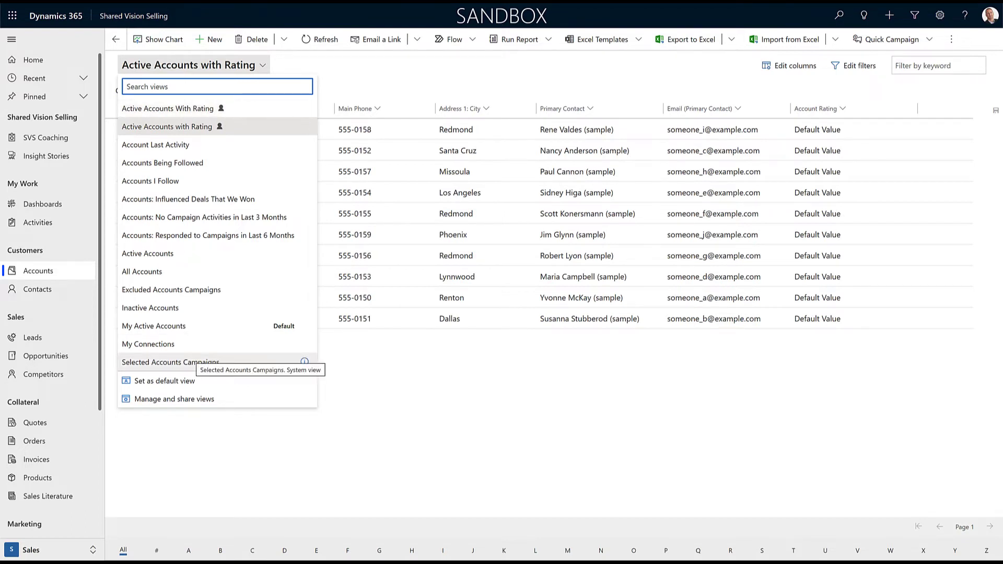
{"action": "left_click", "coordinate": [174, 398]}
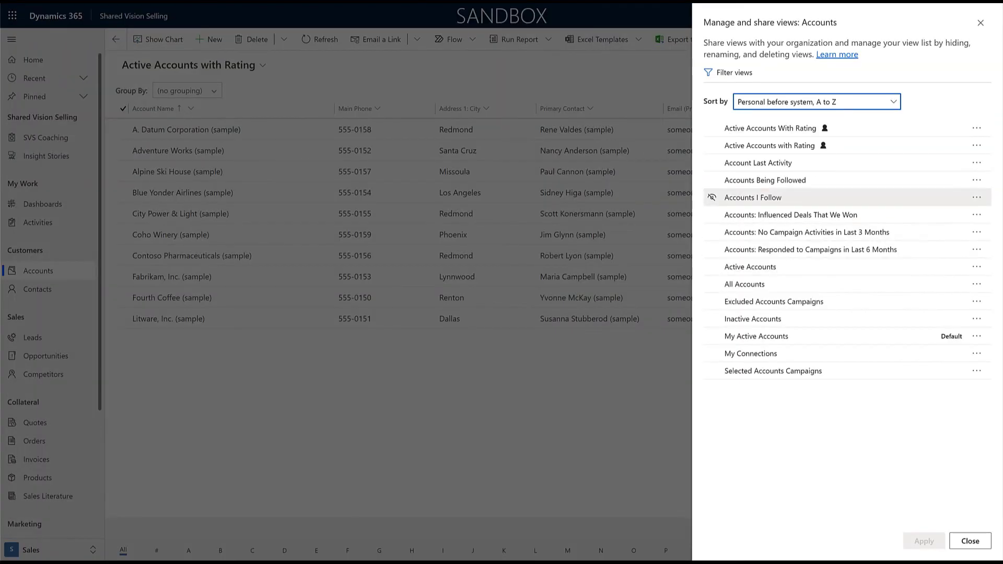
{"action": "left_click", "coordinate": [977, 145]}
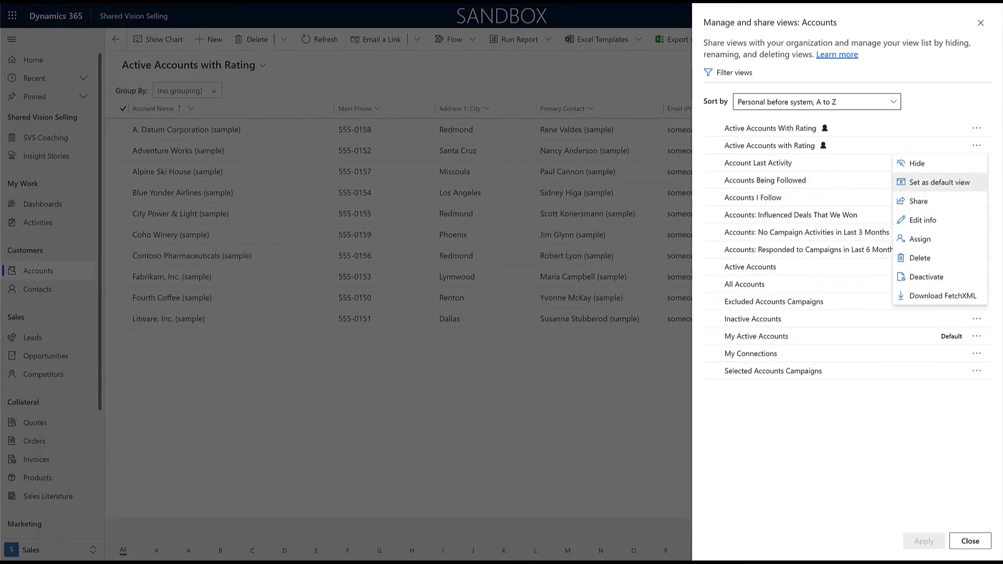
{"action": "left_click", "coordinate": [914, 259]}
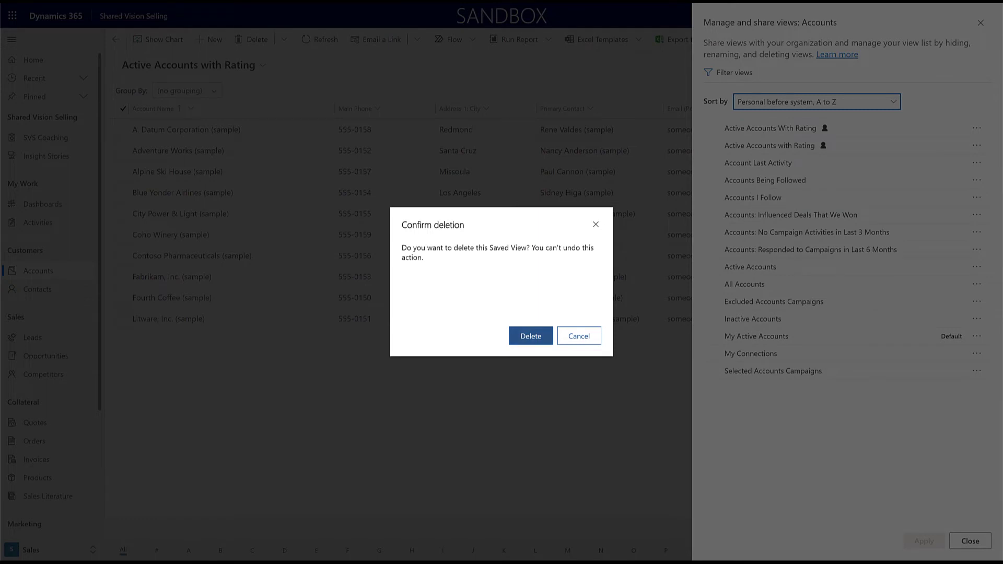
{"action": "left_click", "coordinate": [531, 336]}
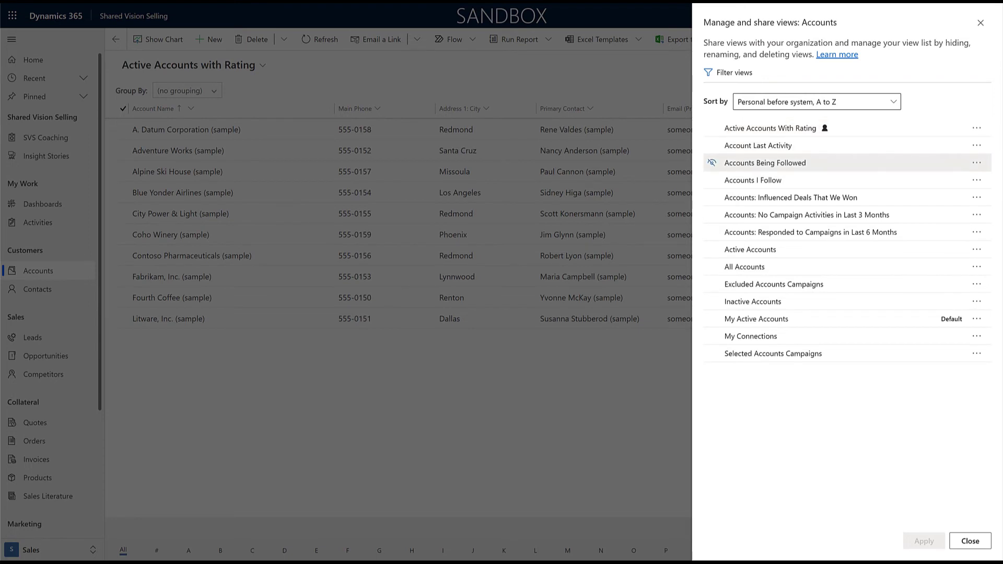
Mark Accounts Being Followed, Accounts I Follow, and the Influenced Deals, No Campaign Activities and Responded to Campaigns account views as hidden
{"action": "left_click", "coordinate": [711, 163]}
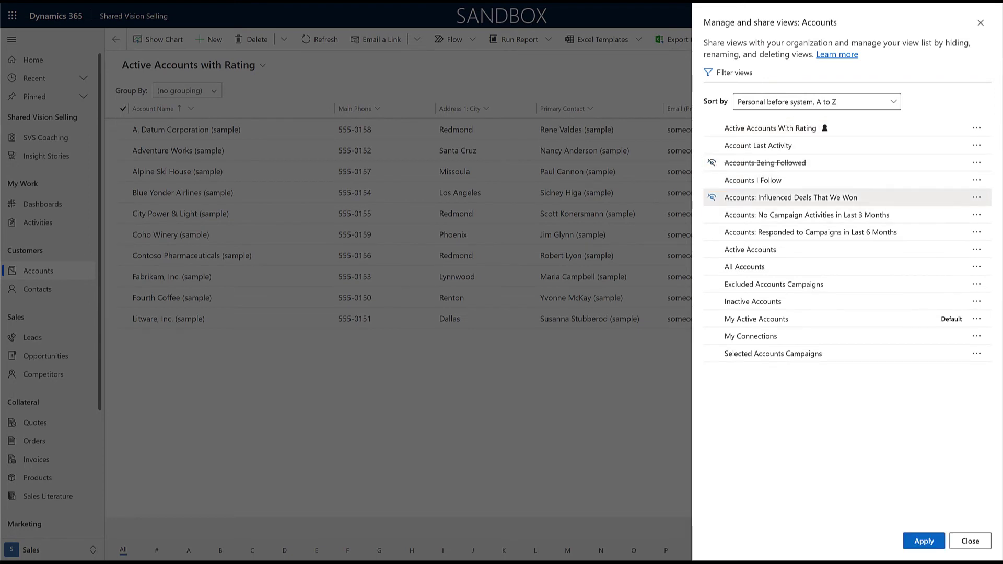
{"action": "left_click", "coordinate": [711, 180]}
{"action": "left_click", "coordinate": [711, 197]}
{"action": "left_click", "coordinate": [712, 215]}
{"action": "left_click", "coordinate": [711, 232]}
Hide the All Accounts, Excluded Accounts Campaigns and My Connections views, keep Active Accounts shown, and apply the view changes
{"action": "left_click", "coordinate": [712, 250]}
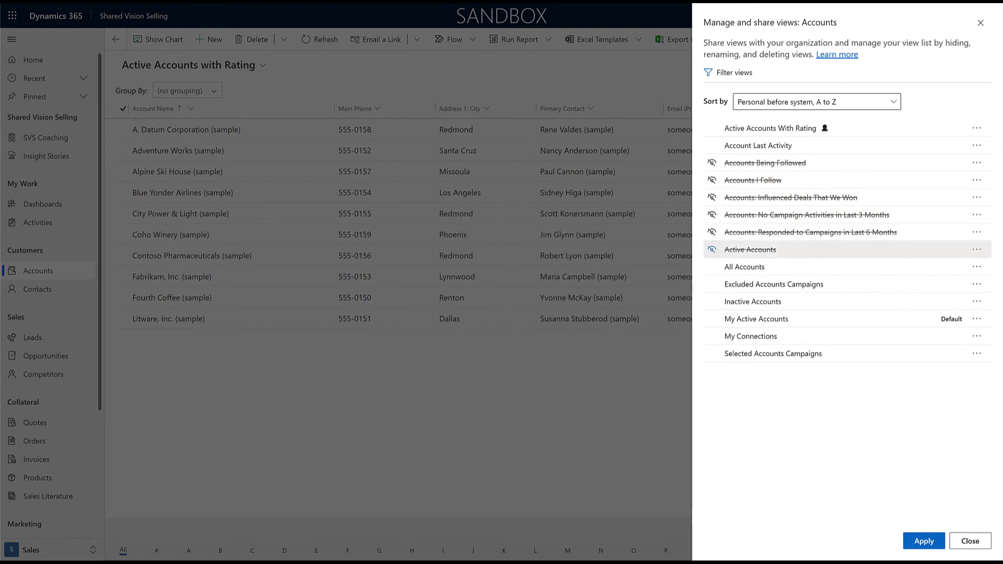
{"action": "left_click", "coordinate": [712, 266]}
{"action": "left_click", "coordinate": [712, 284]}
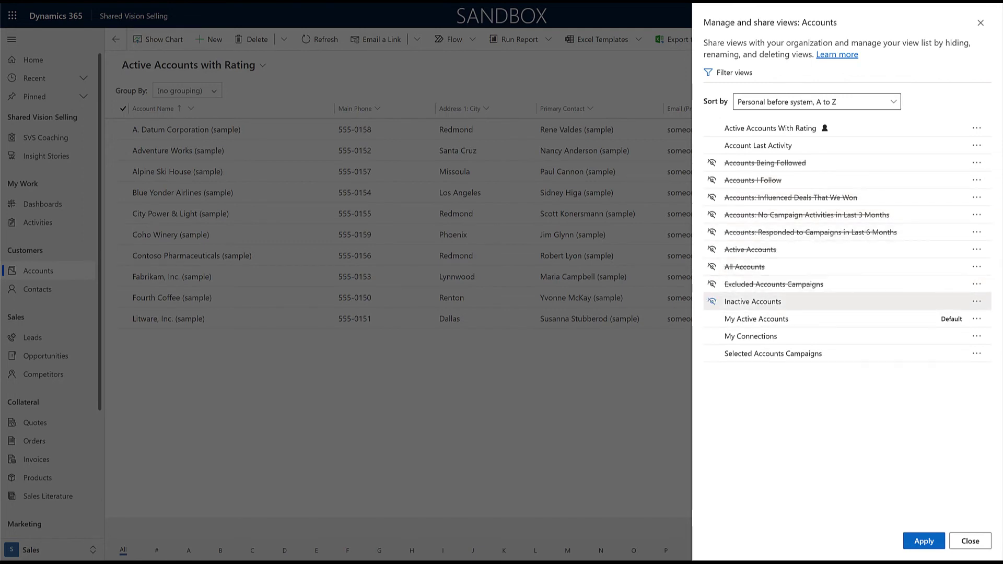
{"action": "left_click", "coordinate": [711, 250]}
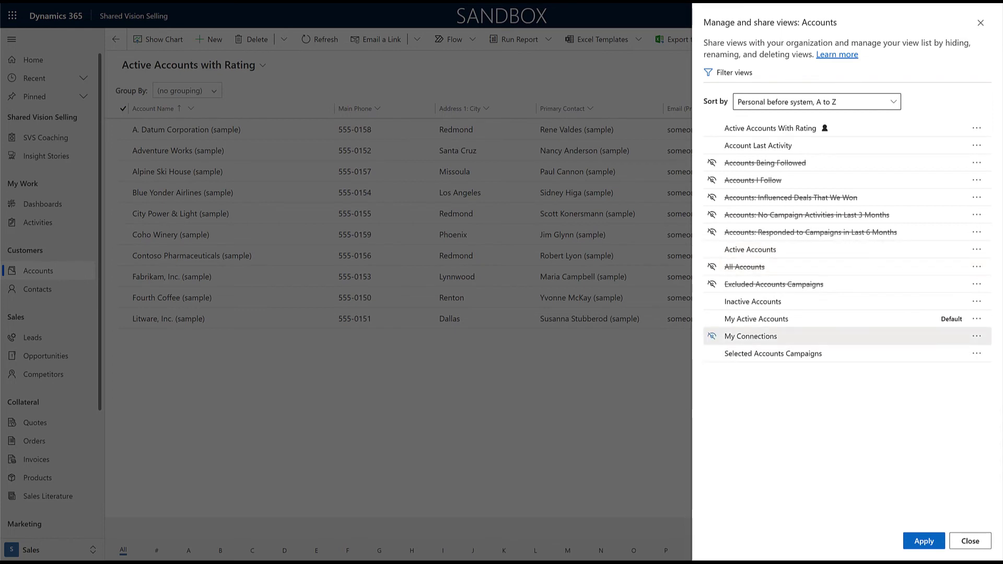
{"action": "left_click", "coordinate": [712, 336]}
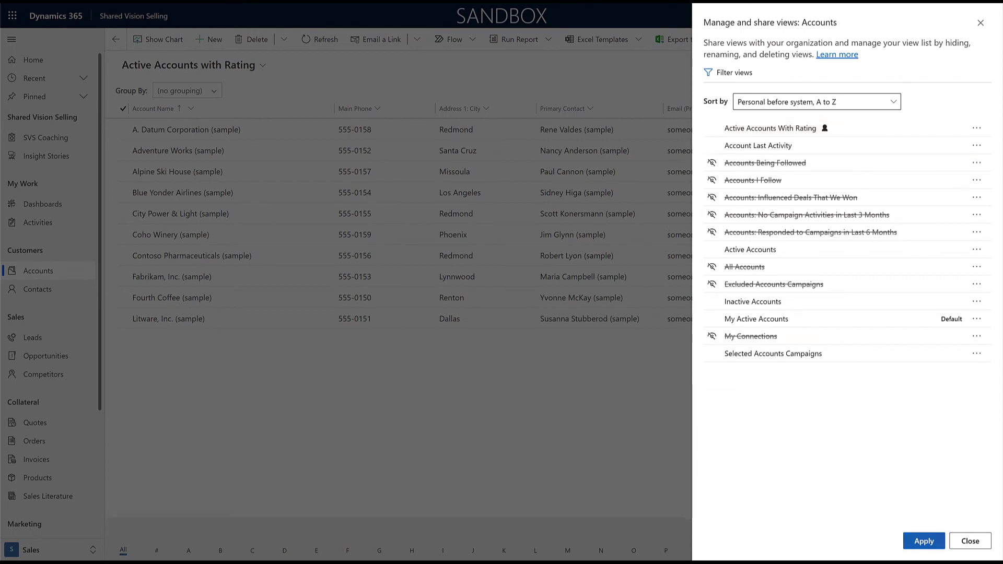
{"action": "left_click", "coordinate": [924, 541]}
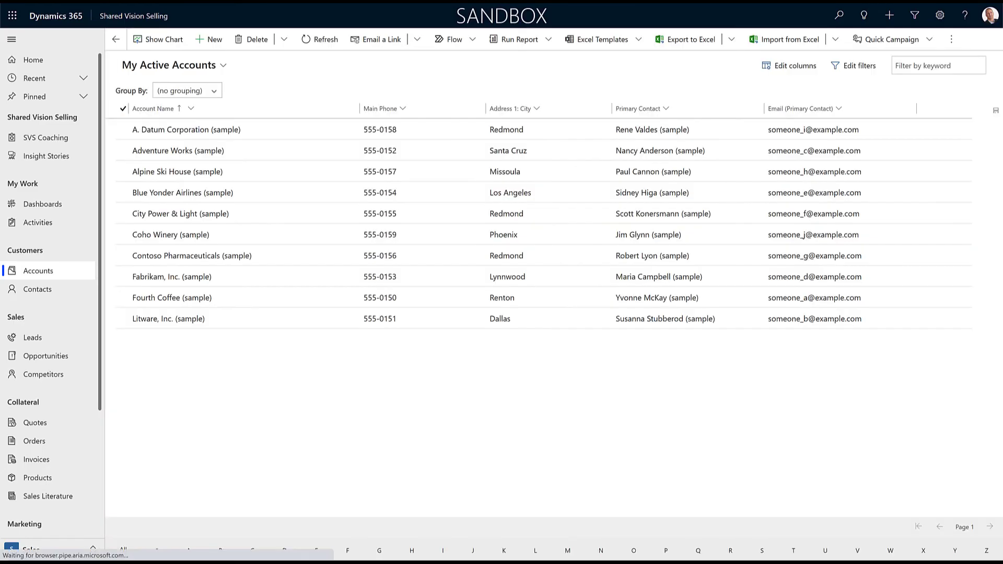
View the sharing options of the personal view "Active Accounts With Rating" and close them without sharing
{"action": "left_click", "coordinate": [172, 64]}
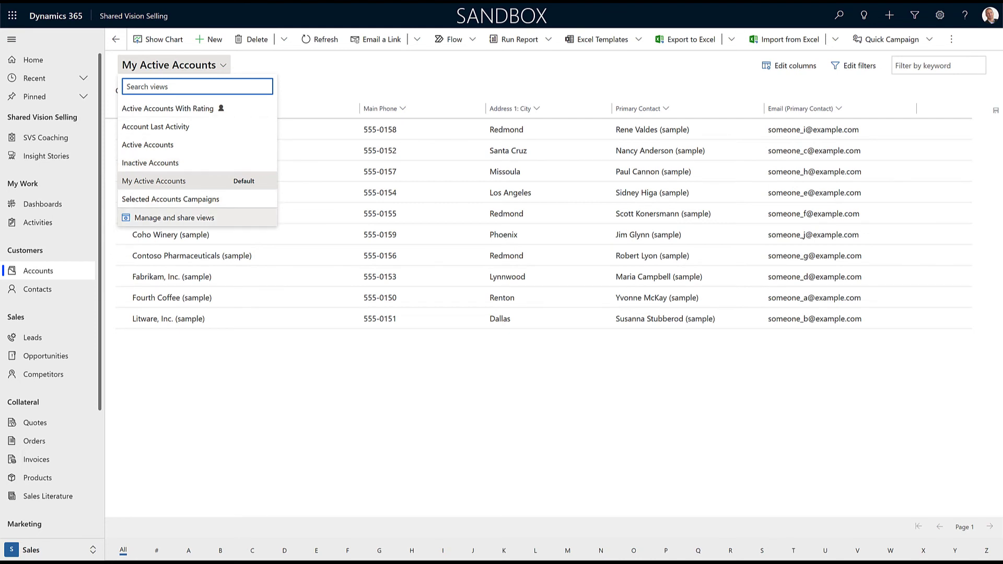
{"action": "left_click", "coordinate": [174, 217]}
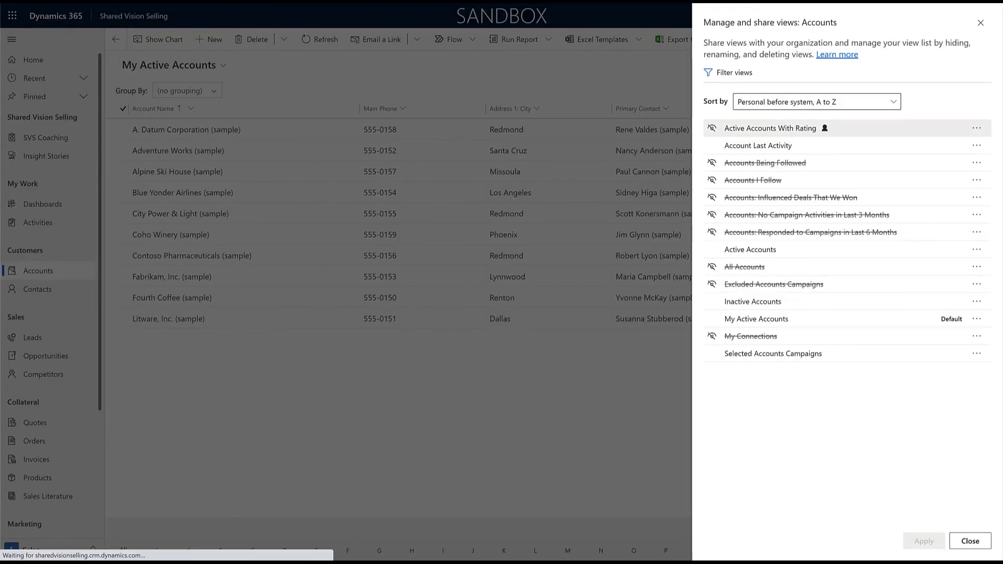
{"action": "left_click", "coordinate": [976, 128]}
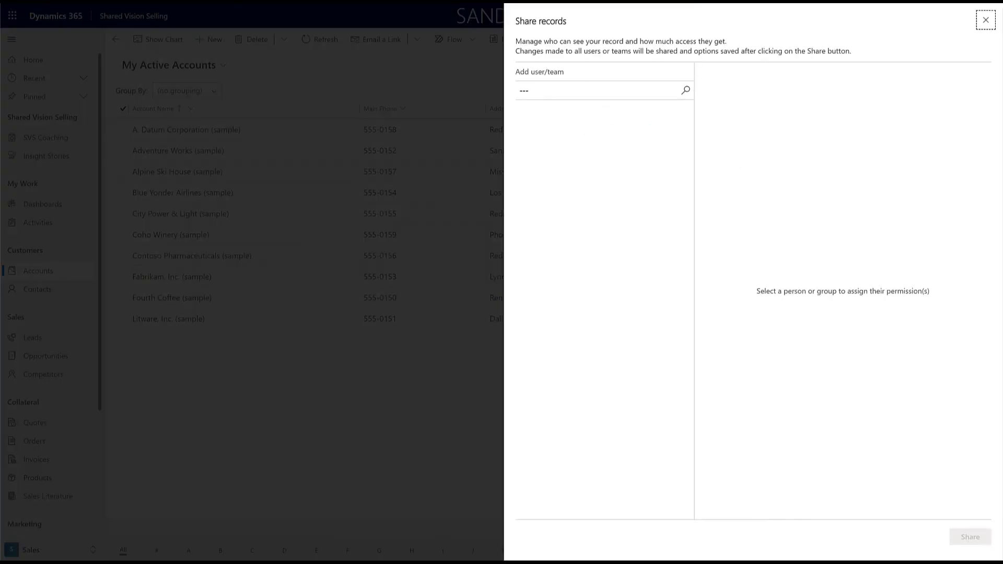
{"action": "key", "text": "Escape"}
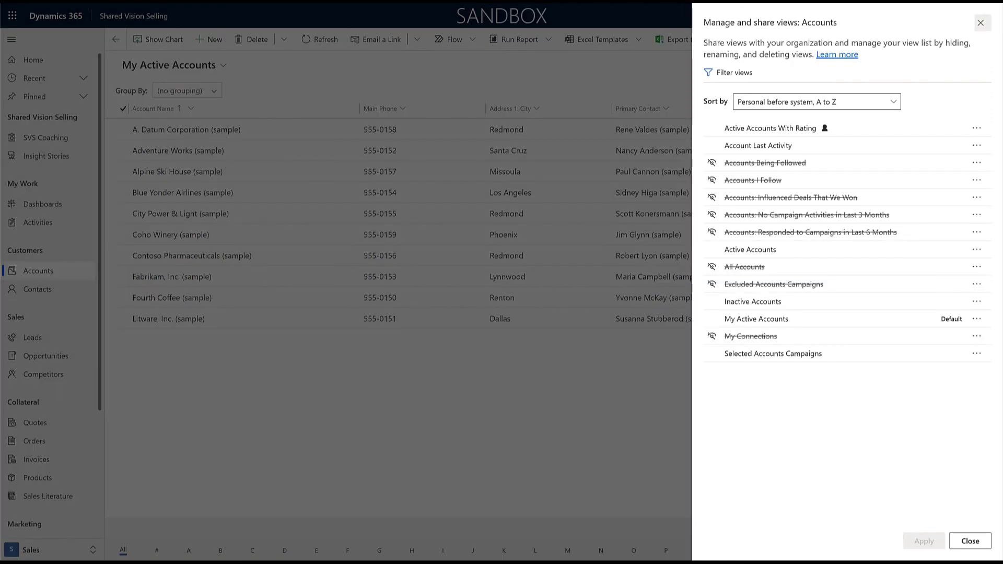